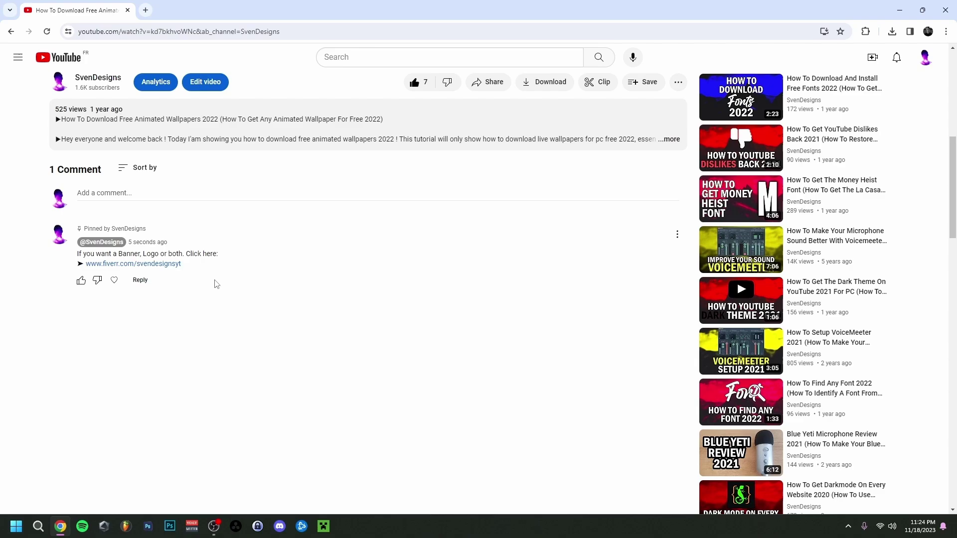
Follow the fiverr.com link in the video's pinned comment.
{"action": "left_click", "coordinate": [160, 267]}
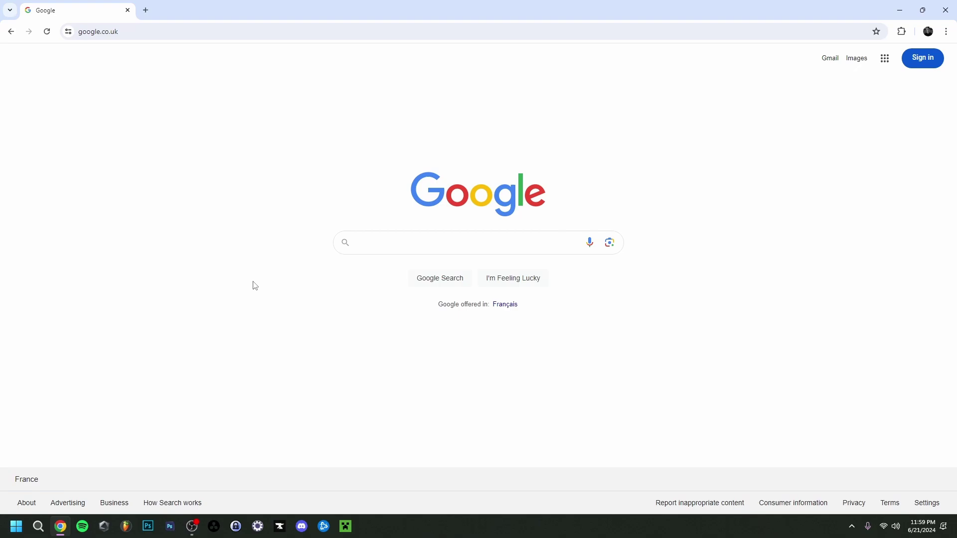
Search Google for 'roblox font'.
{"action": "left_click", "coordinate": [369, 242]}
{"action": "type", "text": "roblox f"}
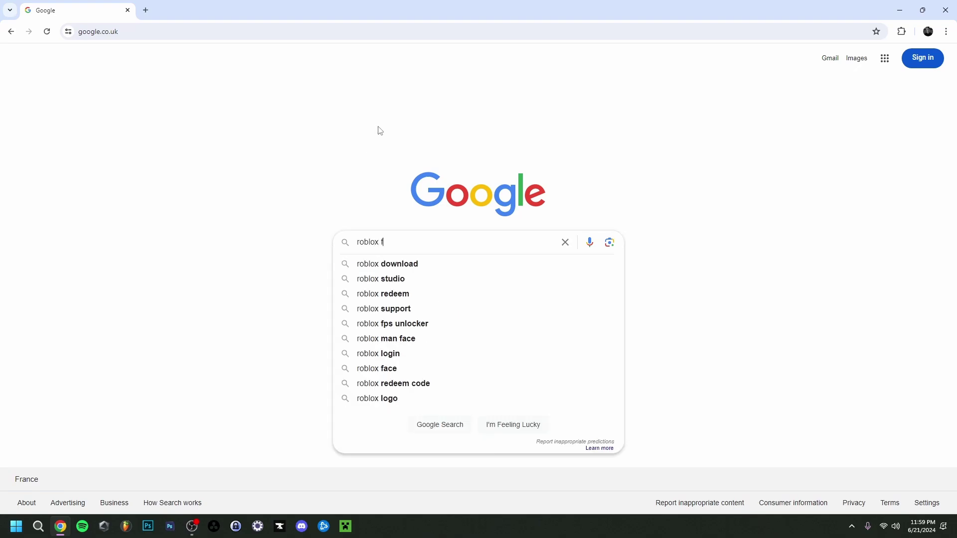
{"action": "type", "text": "ont"}
{"action": "key", "text": "Return"}
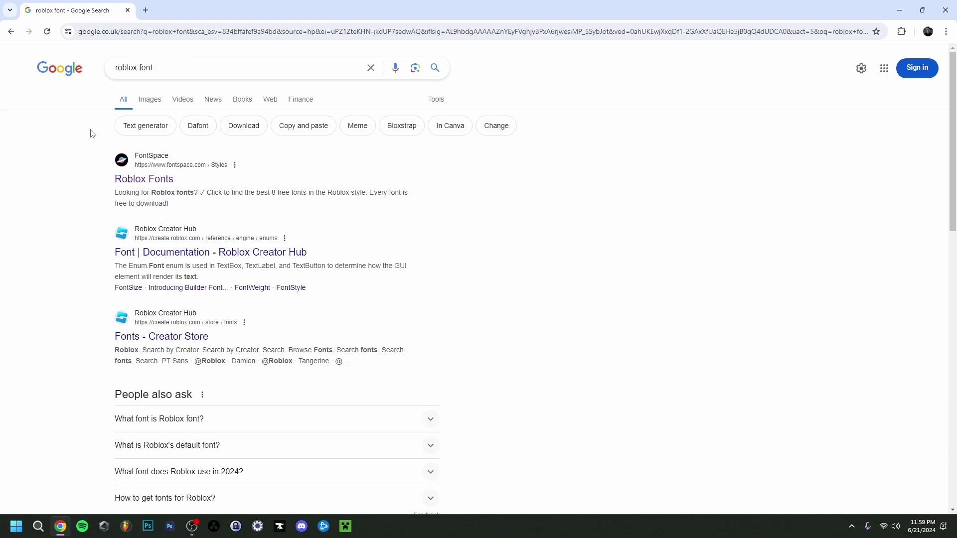
Download Roblox-Fonts.zip from the Dafont Free Roblox Font Family page.
{"action": "left_click", "coordinate": [149, 102]}
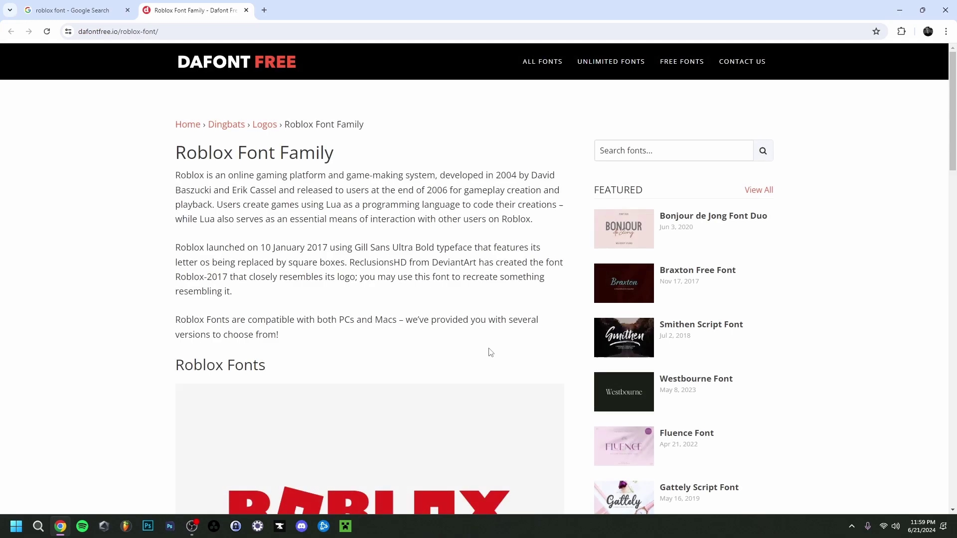
{"action": "scroll", "coordinate": [100, 339], "scroll_direction": "down", "scroll_amount": 5}
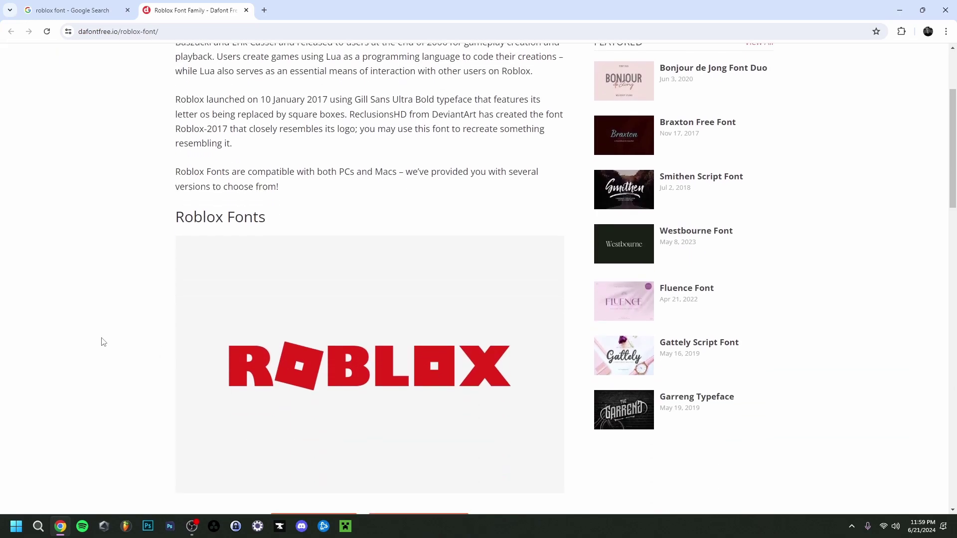
{"action": "left_click", "coordinate": [295, 421]}
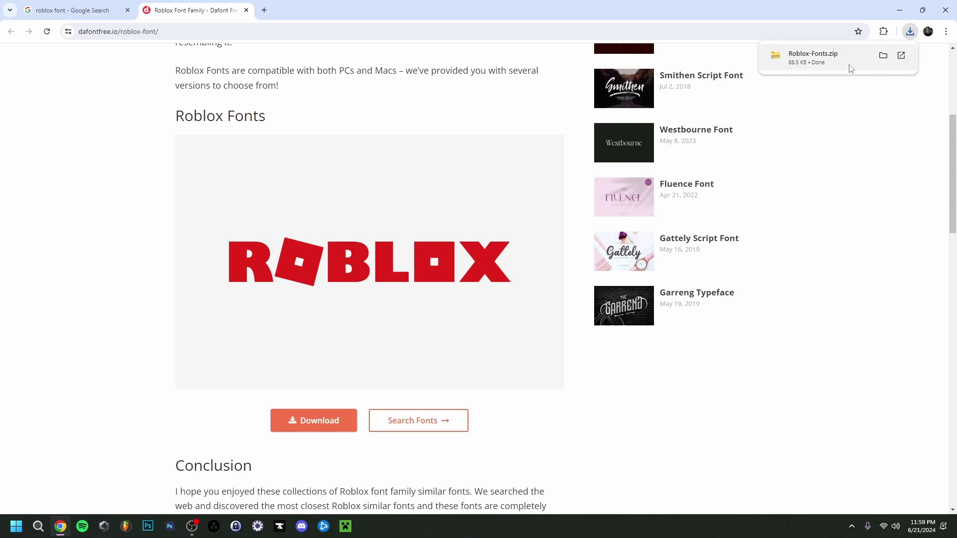
Open the Roblox Fonts folder inside Roblox-Fonts.zip and install the Chlorinap font.
{"action": "left_click", "coordinate": [883, 56]}
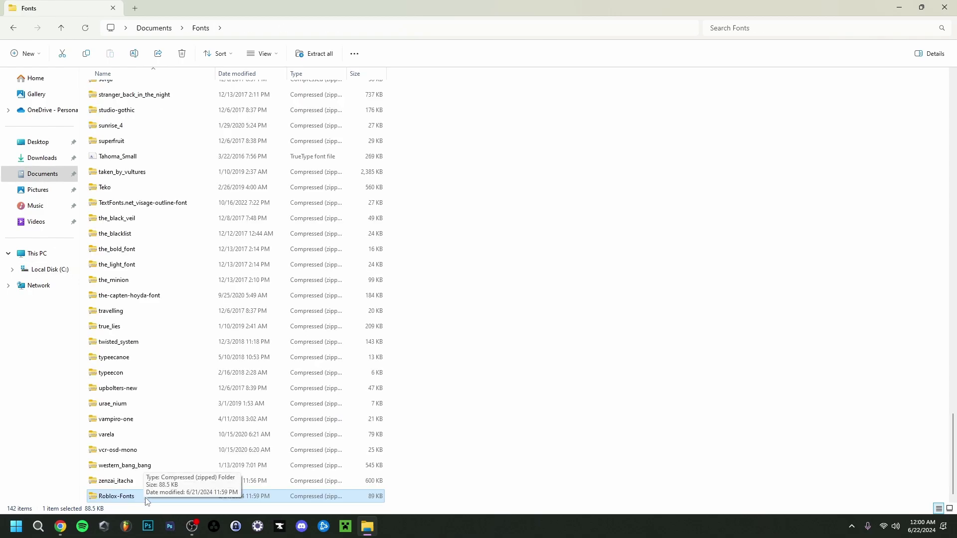
{"action": "double_click", "coordinate": [147, 497]}
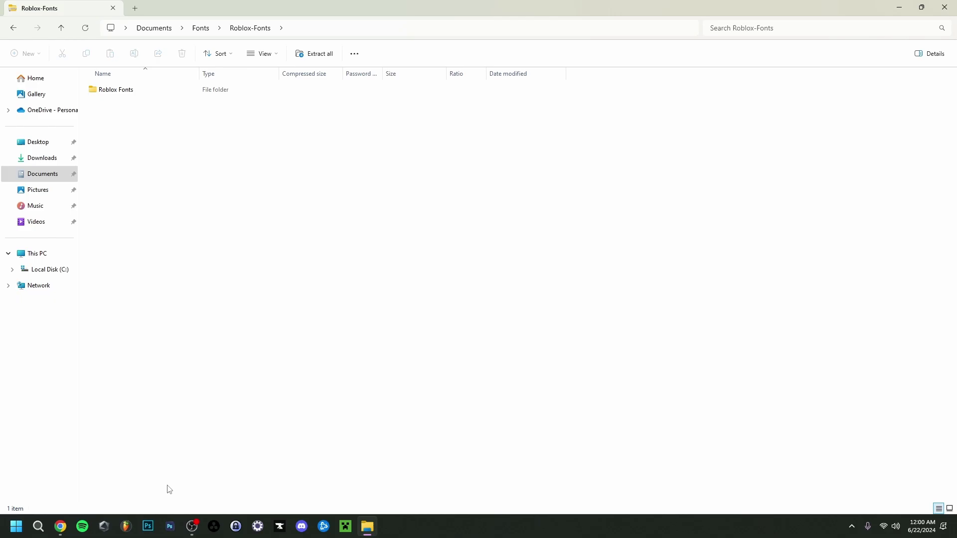
{"action": "double_click", "coordinate": [120, 91]}
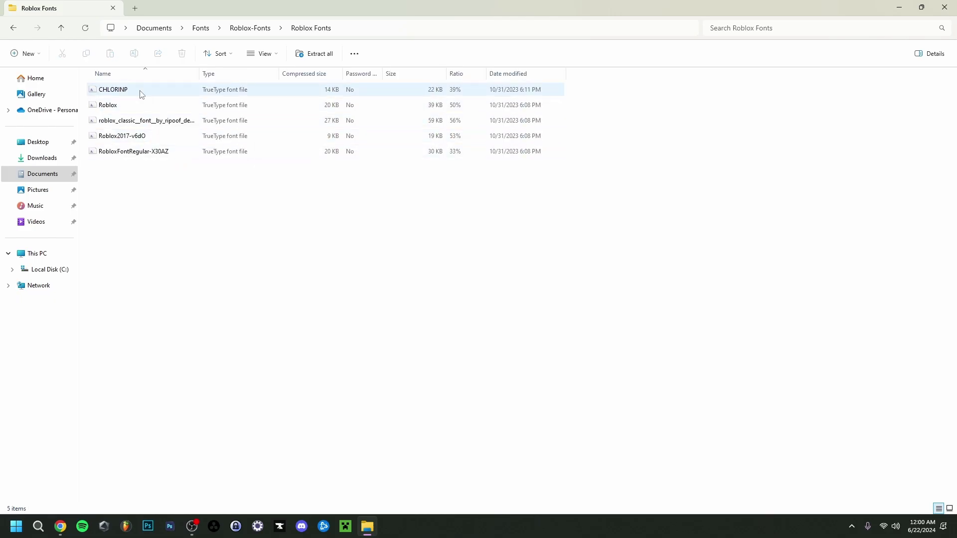
{"action": "double_click", "coordinate": [142, 95]}
{"action": "left_click", "coordinate": [80, 39]}
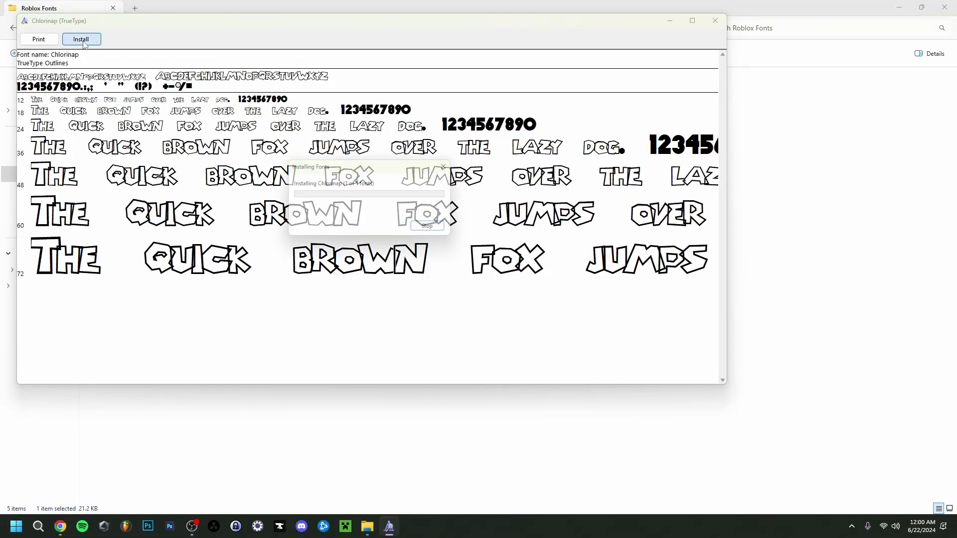
Install the Boblox Classic font, skipping the plain Roblox font file.
{"action": "left_click", "coordinate": [715, 21]}
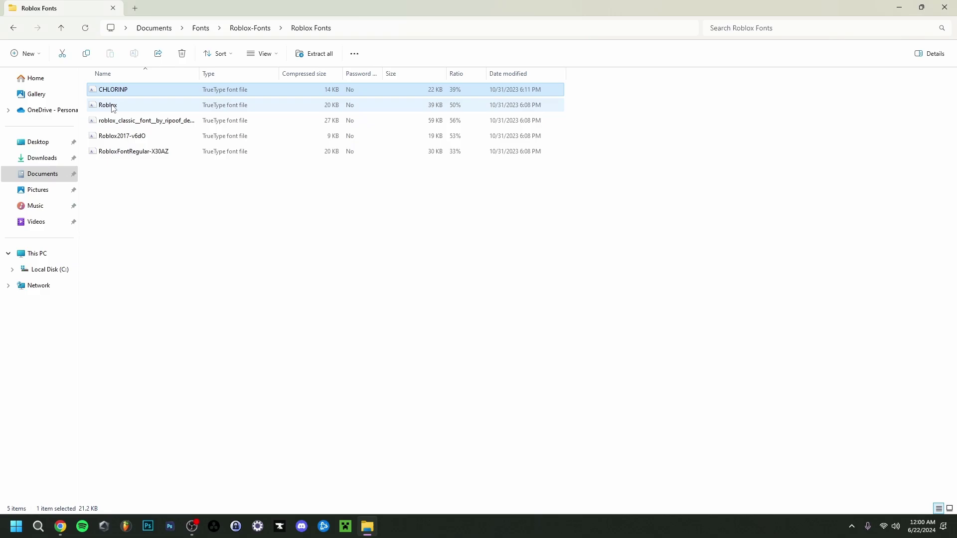
{"action": "double_click", "coordinate": [112, 104]}
{"action": "left_click", "coordinate": [112, 104]}
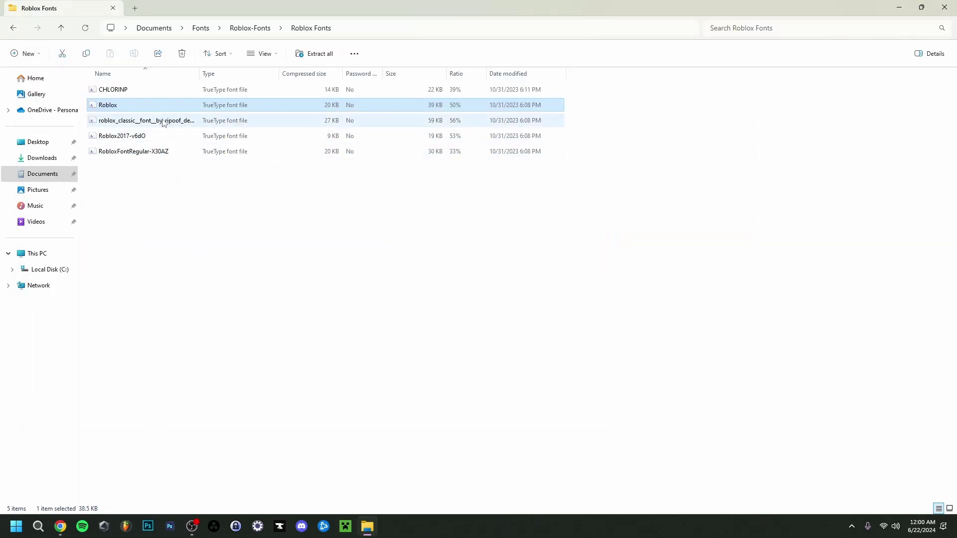
{"action": "double_click", "coordinate": [162, 122]}
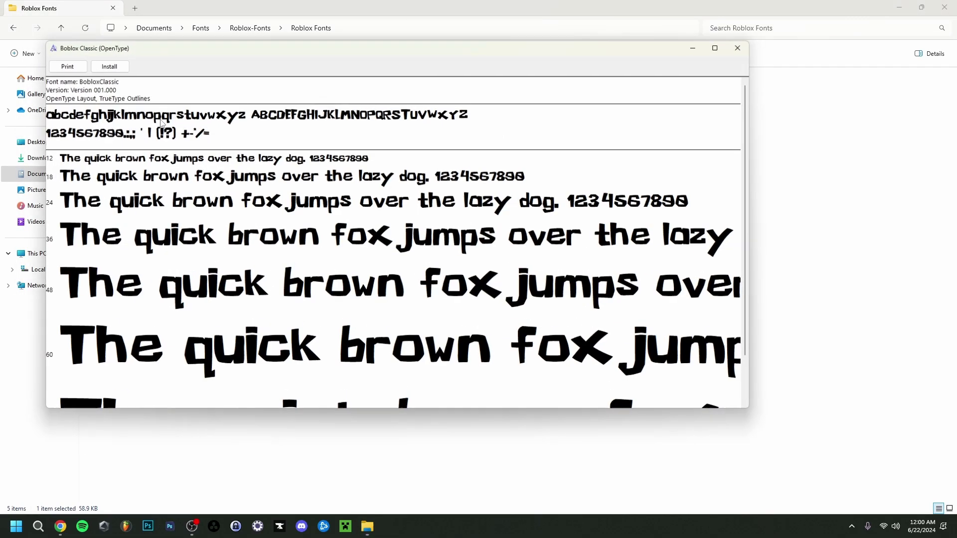
{"action": "left_click", "coordinate": [107, 65]}
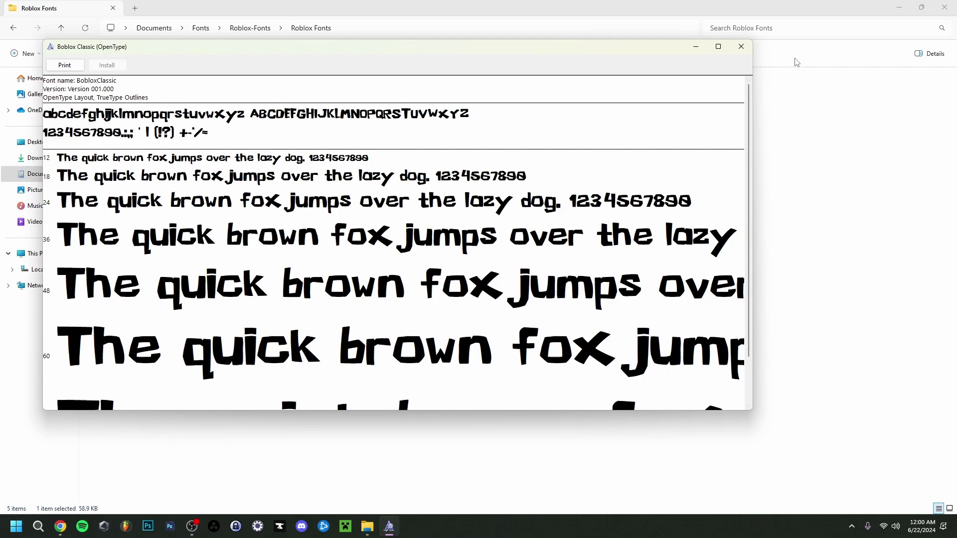
{"action": "left_click", "coordinate": [740, 46]}
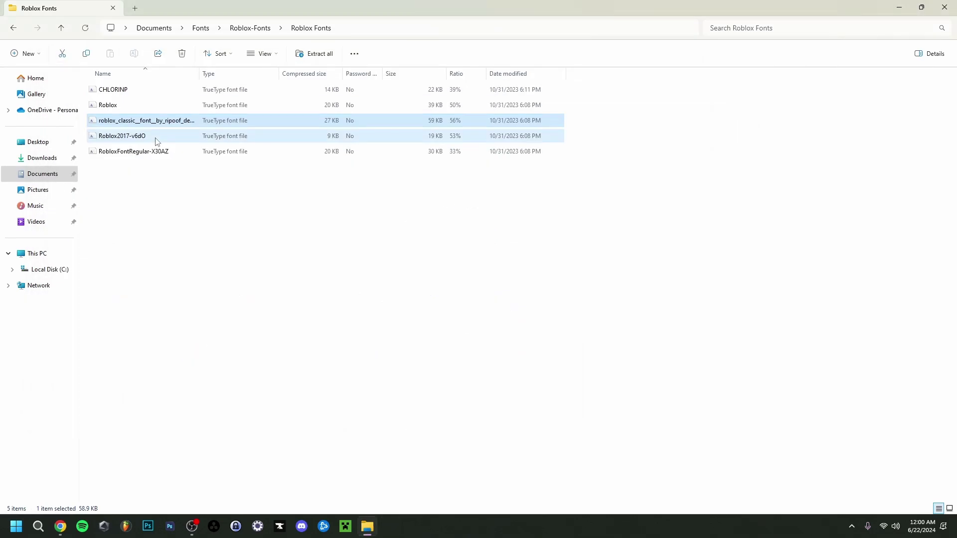
Install the Roblox2017 font and close its preview window.
{"action": "double_click", "coordinate": [122, 136]}
{"action": "left_click", "coordinate": [120, 77]}
{"action": "key", "text": "alt+F4"}
{"action": "key", "text": "Down"}
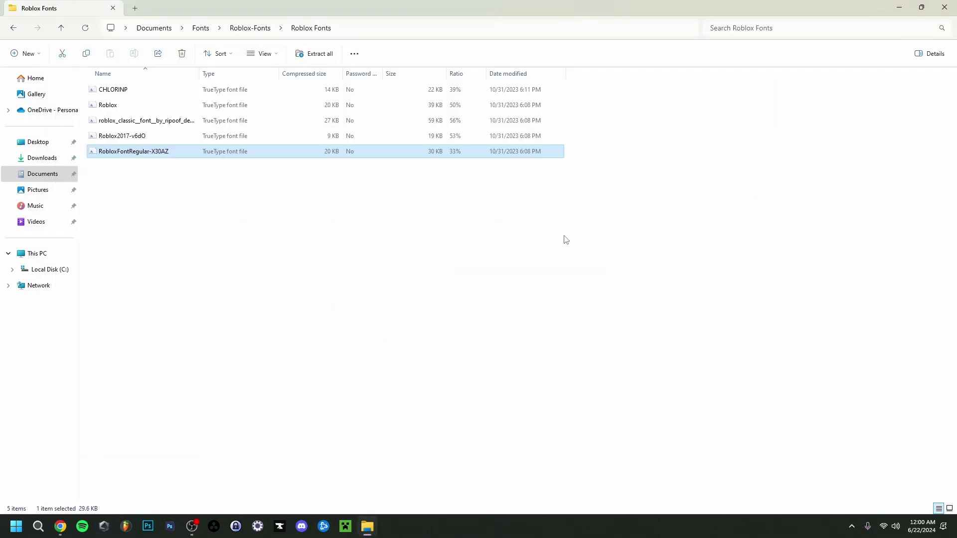
{"action": "left_click", "coordinate": [860, 195]}
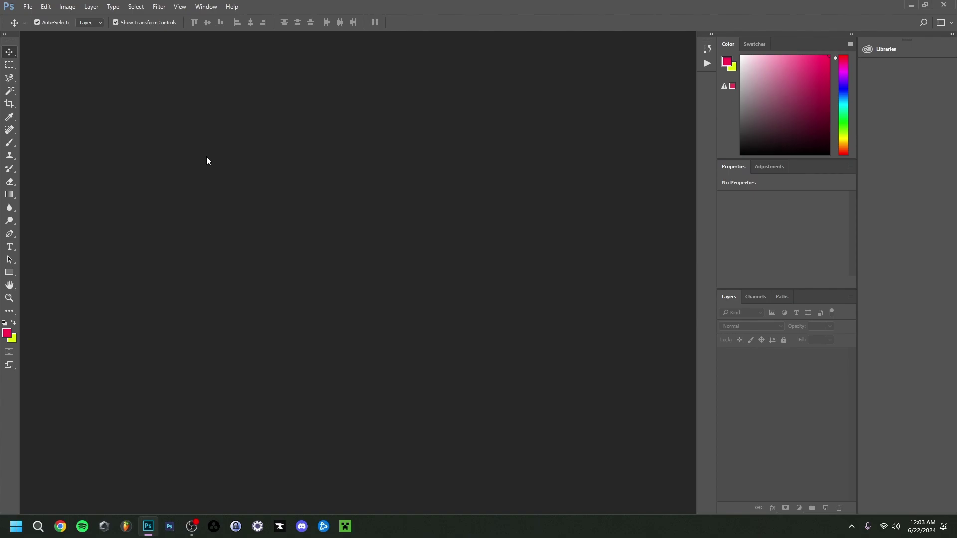
Create a new 1920 × 1080 px document in RGB Color mode.
{"action": "left_click", "coordinate": [28, 6]}
{"action": "left_click", "coordinate": [30, 17]}
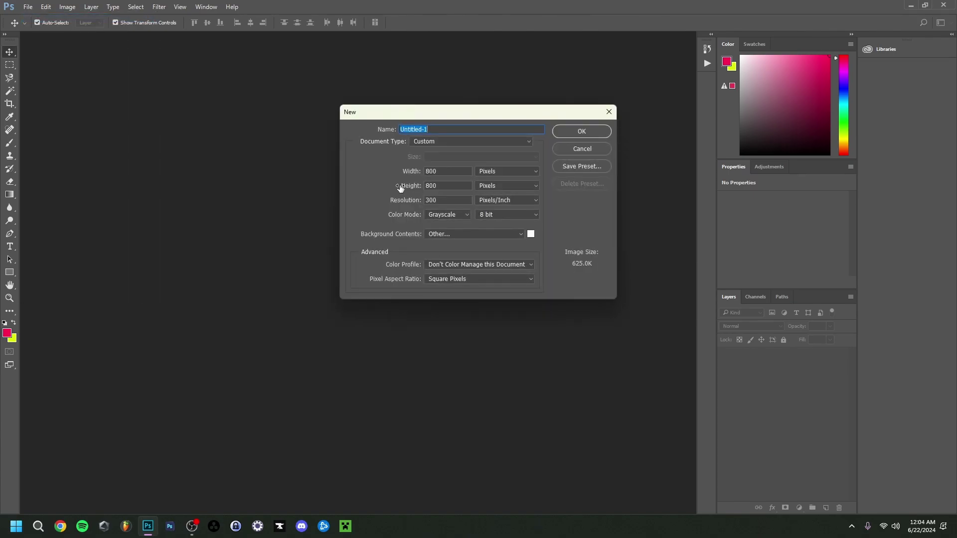
{"action": "double_click", "coordinate": [448, 172]}
{"action": "type", "text": "1920"}
{"action": "key", "text": "Tab"}
{"action": "type", "text": "1080"}
{"action": "left_click", "coordinate": [448, 214]}
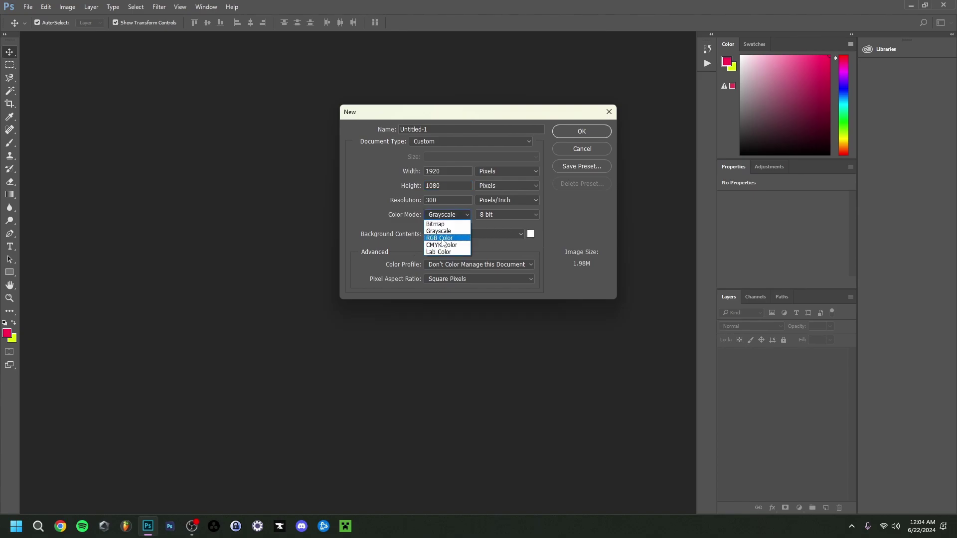
{"action": "left_click", "coordinate": [444, 243]}
{"action": "left_click", "coordinate": [575, 132]}
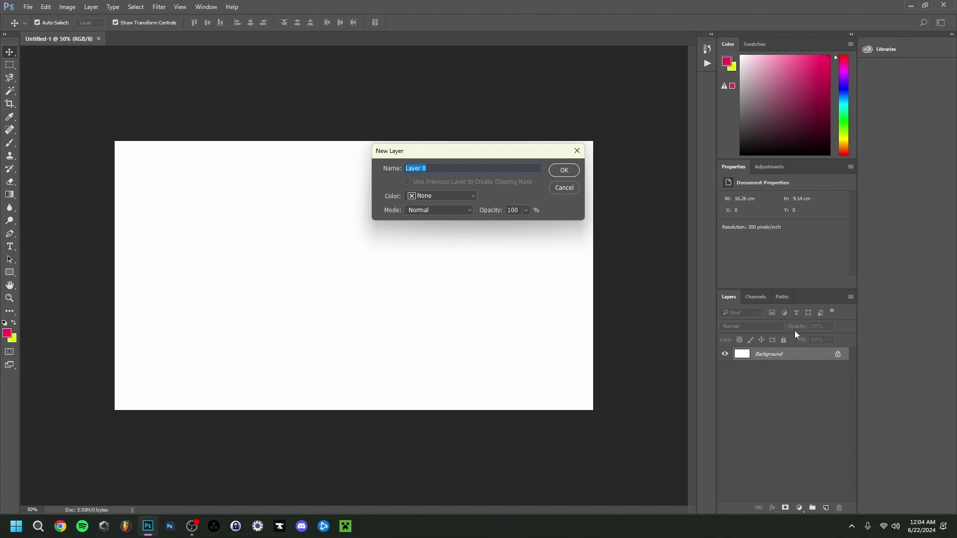
Unlock the background as Layer 0 and give it a near-black Color Overlay.
{"action": "left_click", "coordinate": [565, 171]}
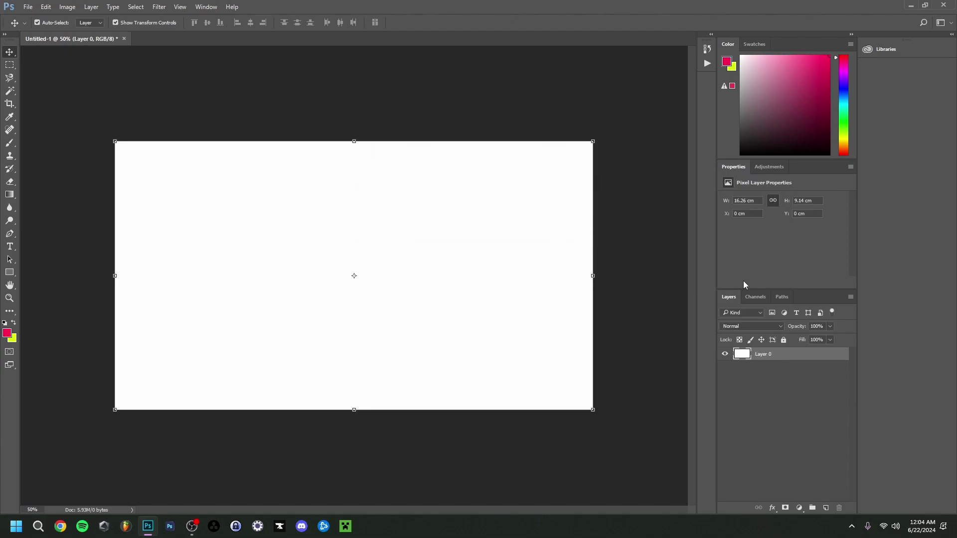
{"action": "double_click", "coordinate": [789, 359]}
{"action": "left_click", "coordinate": [583, 193]}
{"action": "left_click", "coordinate": [793, 97]}
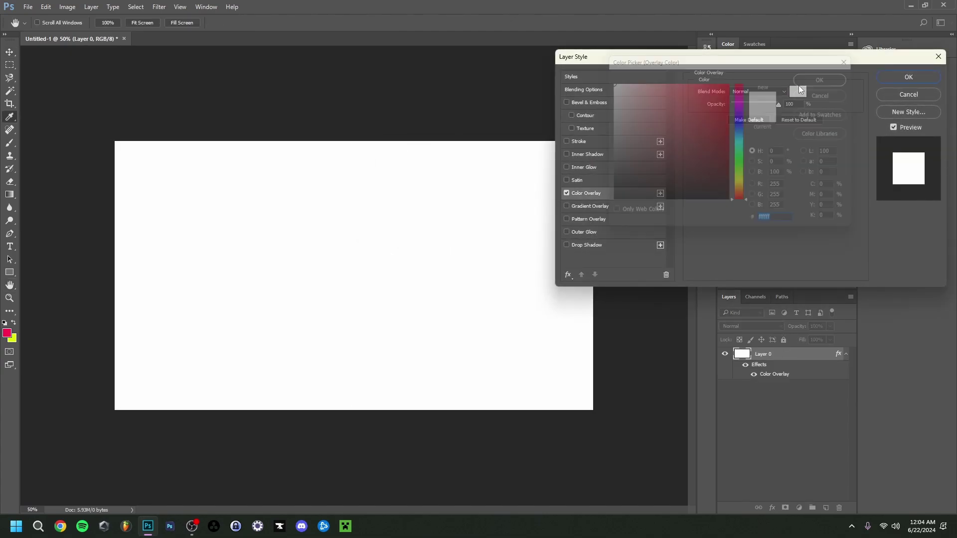
{"action": "left_click", "coordinate": [627, 192]}
{"action": "left_click", "coordinate": [828, 76]}
{"action": "left_click", "coordinate": [909, 78]}
Add a Roblox text layer in the Chlorinap font and position it on the canvas.
{"action": "key", "text": "t"}
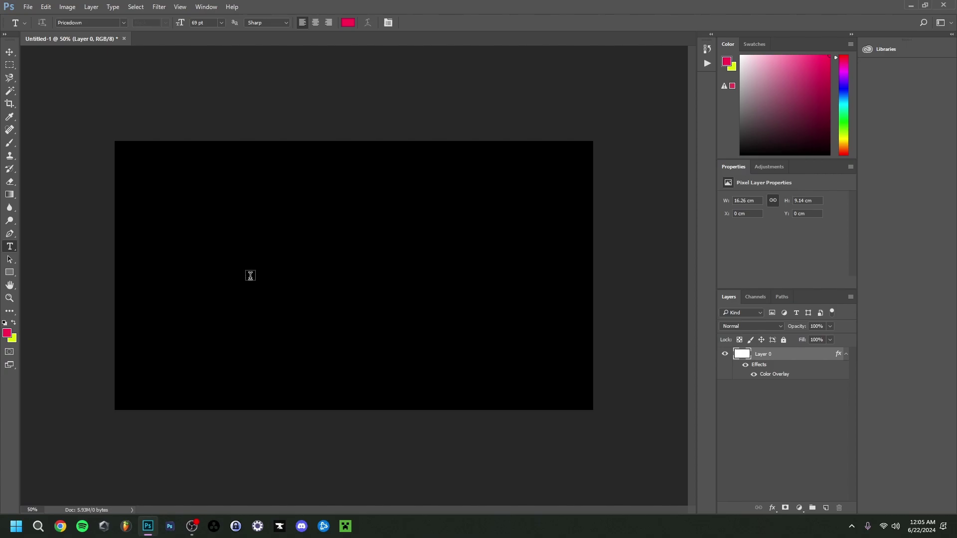
{"action": "left_click", "coordinate": [248, 275]}
{"action": "left_click", "coordinate": [123, 23]}
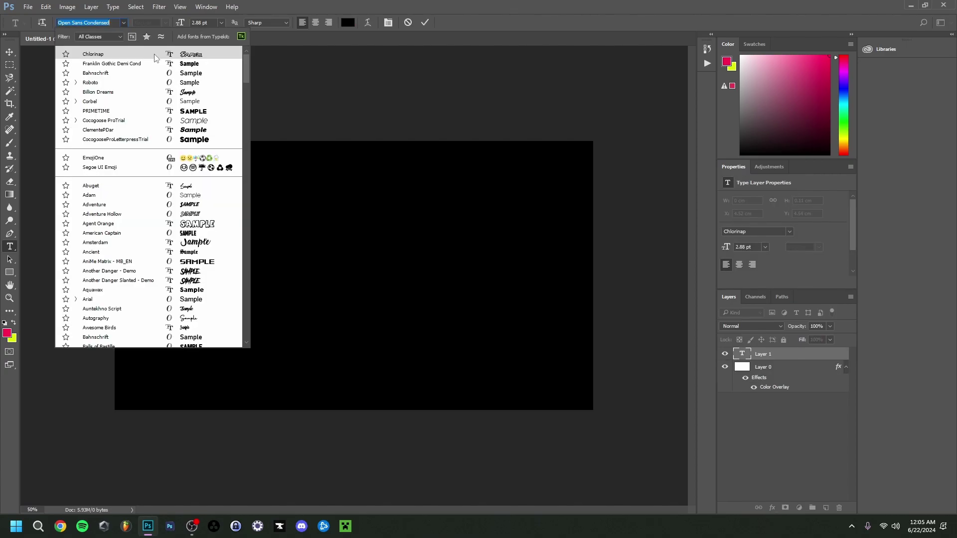
{"action": "left_click", "coordinate": [113, 54]}
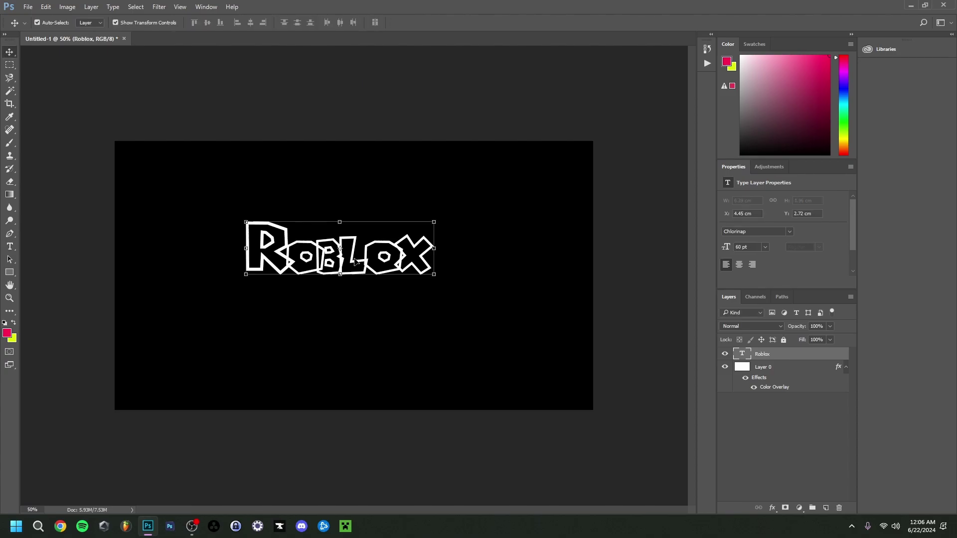
{"action": "key", "text": "ctrl+Return"}
{"action": "key", "text": "v"}
{"action": "left_click_drag", "start_coordinate": [353, 262], "coordinate": [368, 289]}
Highlight all letters of the Roblox text with the Type tool.
{"action": "left_click", "coordinate": [103, 231]}
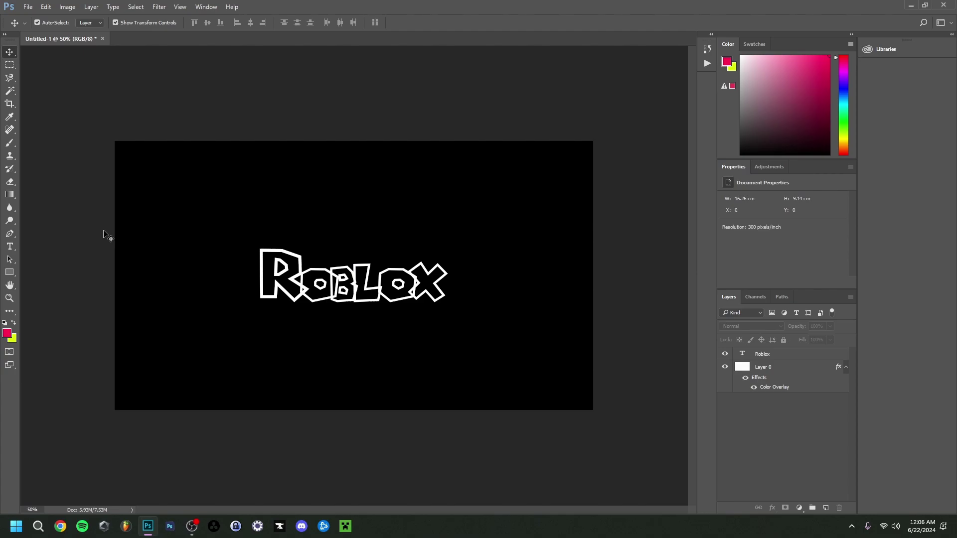
{"action": "key", "text": "t"}
{"action": "left_click_drag", "start_coordinate": [267, 280], "coordinate": [470, 304]}
Try the Roblox 2017 font, then Roblox Font, on the selected text.
{"action": "left_click", "coordinate": [123, 22]}
{"action": "left_click_drag", "start_coordinate": [245, 65], "coordinate": [245, 239]}
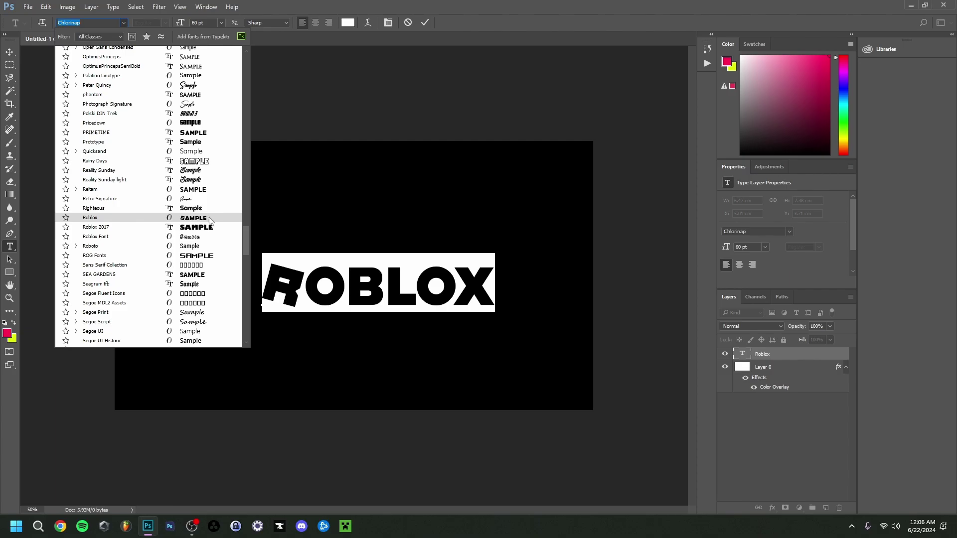
{"action": "left_click", "coordinate": [212, 227]}
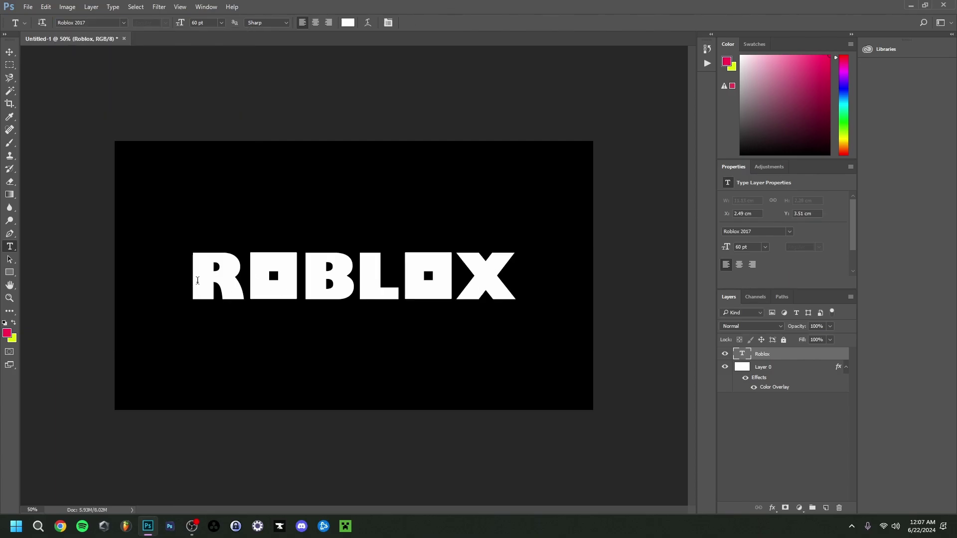
{"action": "left_click_drag", "start_coordinate": [197, 280], "coordinate": [517, 299]}
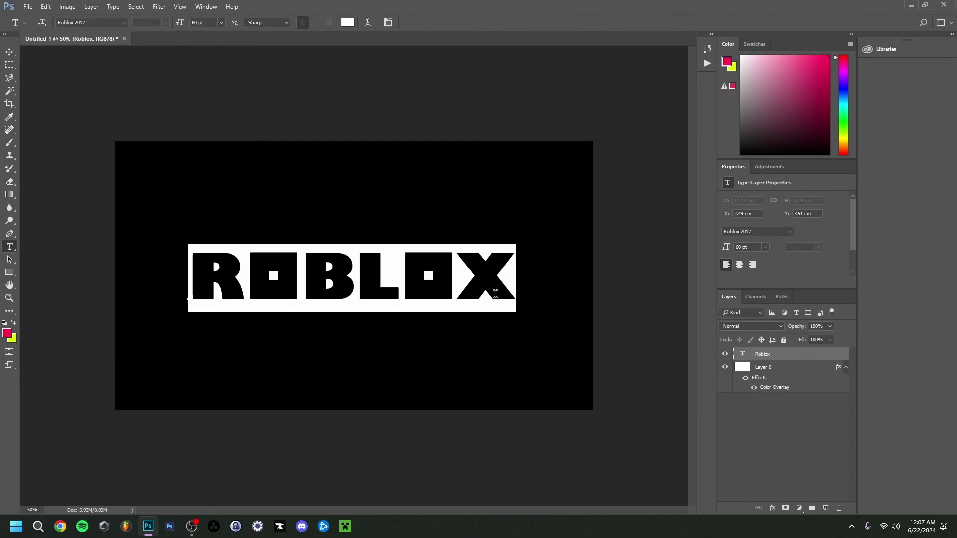
{"action": "left_click", "coordinate": [122, 23]}
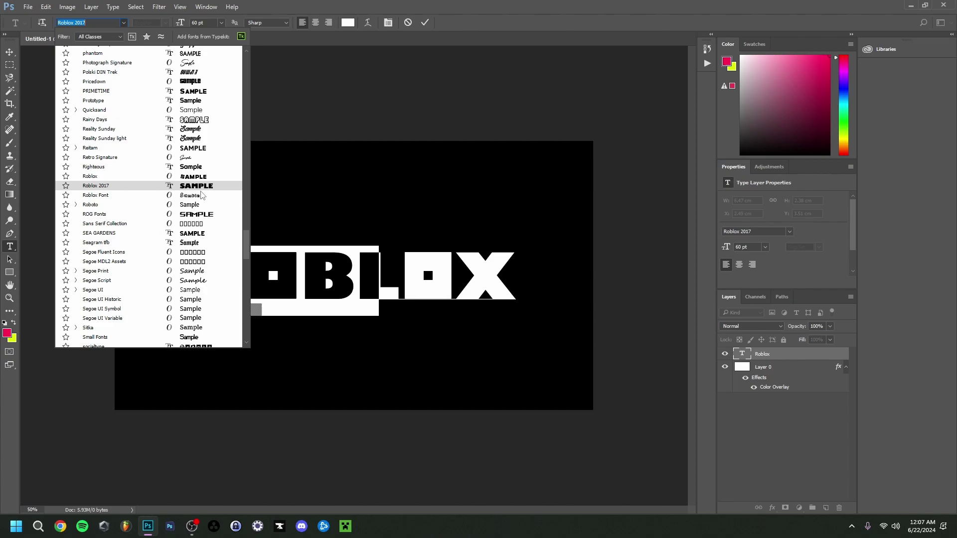
{"action": "left_click", "coordinate": [202, 195]}
{"action": "left_click", "coordinate": [355, 286]}
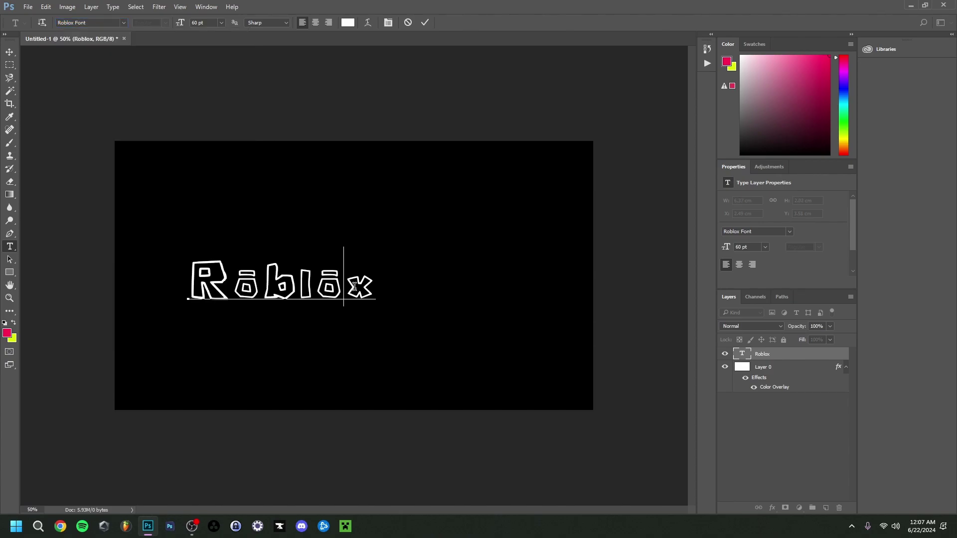
Reapply Roblox 2017 to the whole word and move the text toward the canvas centre.
{"action": "left_click", "coordinate": [194, 288]}
{"action": "left_click_drag", "start_coordinate": [197, 288], "coordinate": [274, 283]}
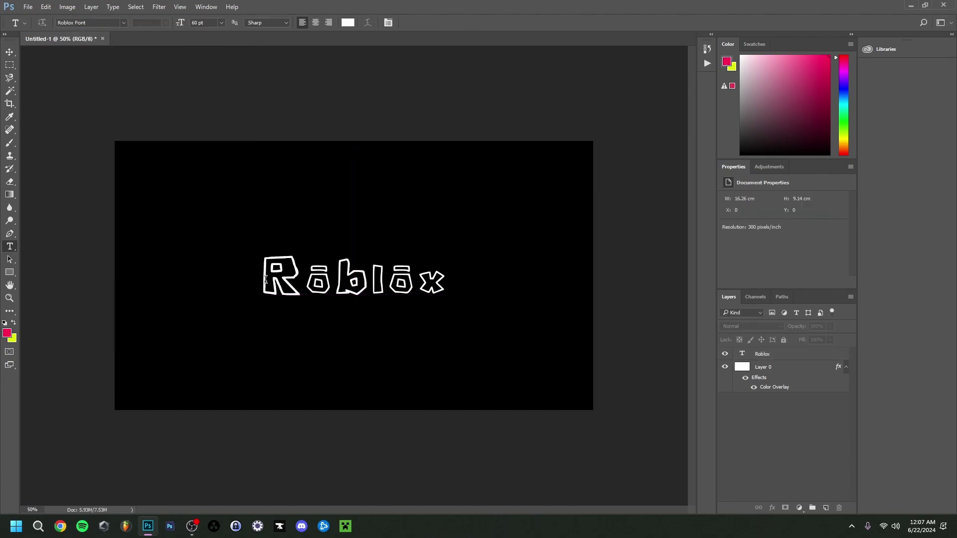
{"action": "double_click", "coordinate": [274, 283]}
{"action": "left_click", "coordinate": [122, 22]}
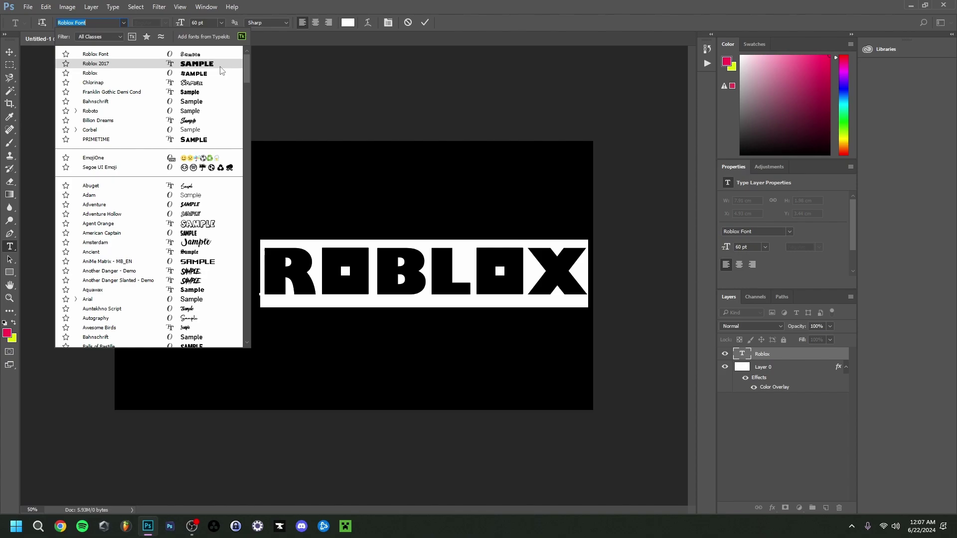
{"action": "left_click", "coordinate": [219, 64]}
{"action": "left_click", "coordinate": [10, 52]}
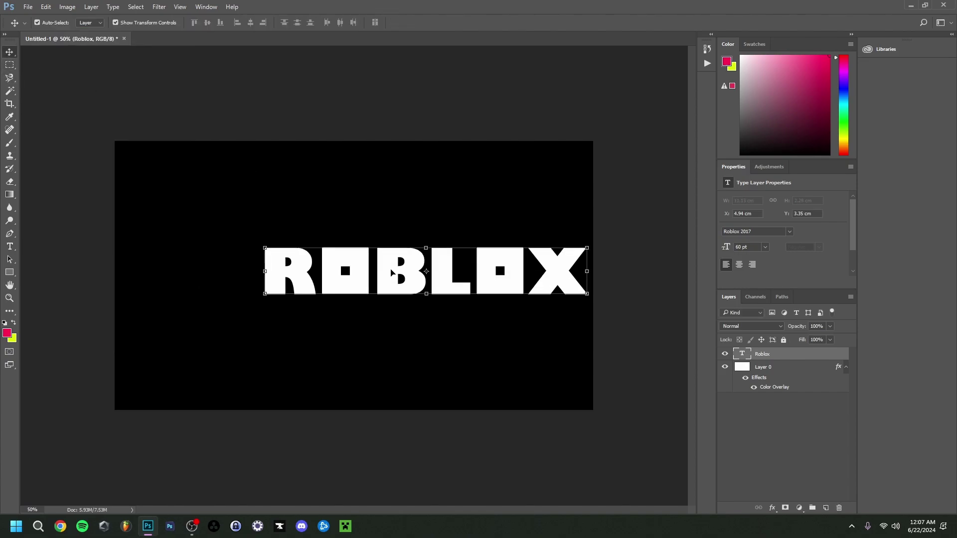
{"action": "left_click_drag", "start_coordinate": [391, 273], "coordinate": [320, 276]}
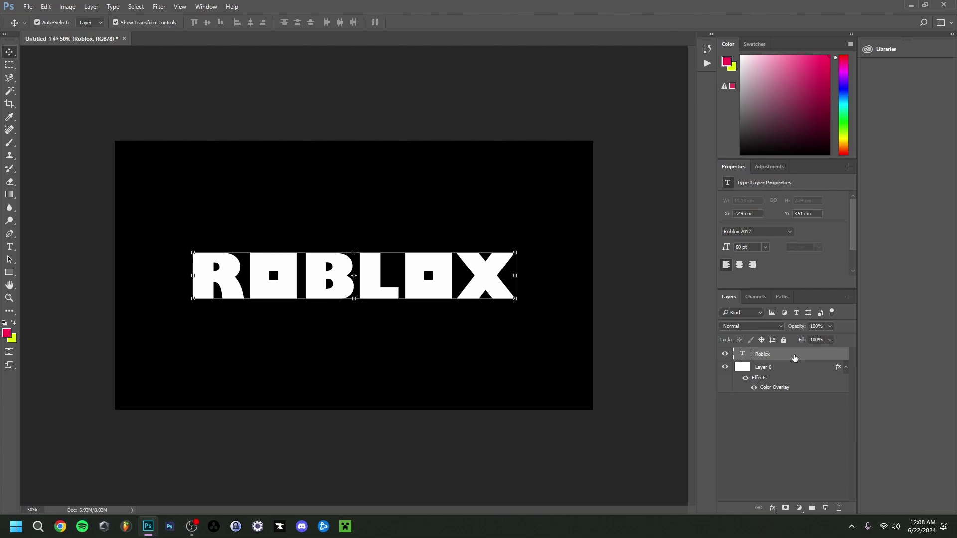
Marquee the first O, rasterize the Roblox type, and cut the O to Layer 1.
{"action": "left_click", "coordinate": [9, 67]}
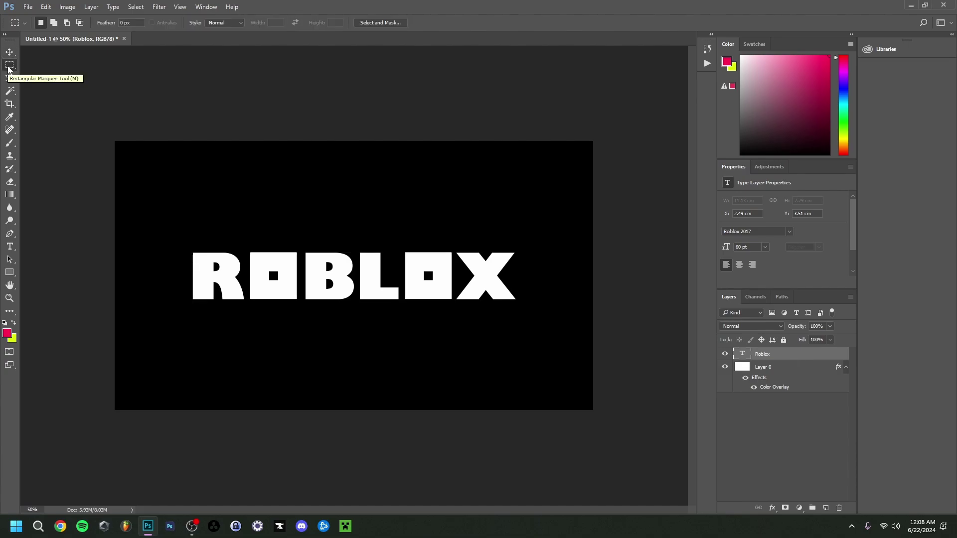
{"action": "left_click_drag", "start_coordinate": [247, 246], "coordinate": [301, 307]}
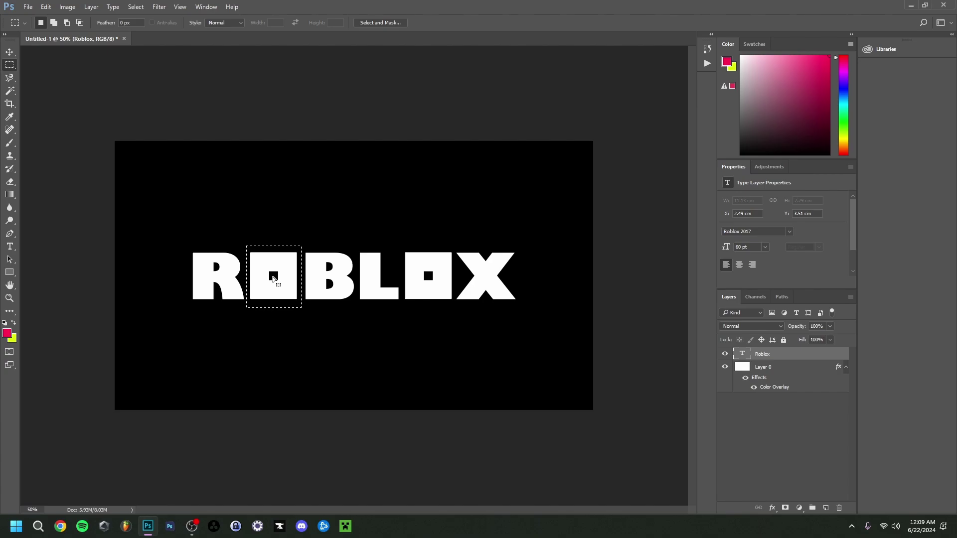
{"action": "right_click", "coordinate": [777, 355]}
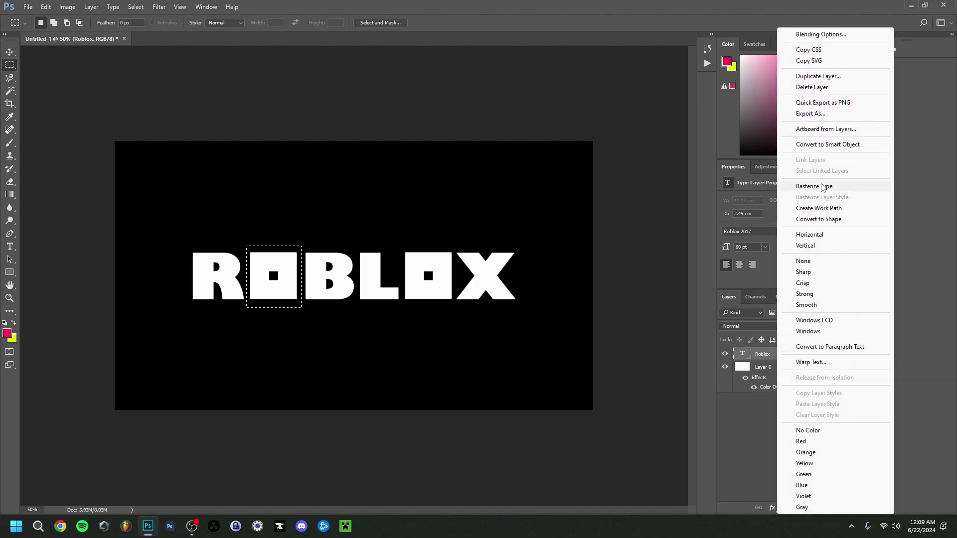
{"action": "left_click", "coordinate": [822, 193]}
{"action": "right_click", "coordinate": [274, 273]}
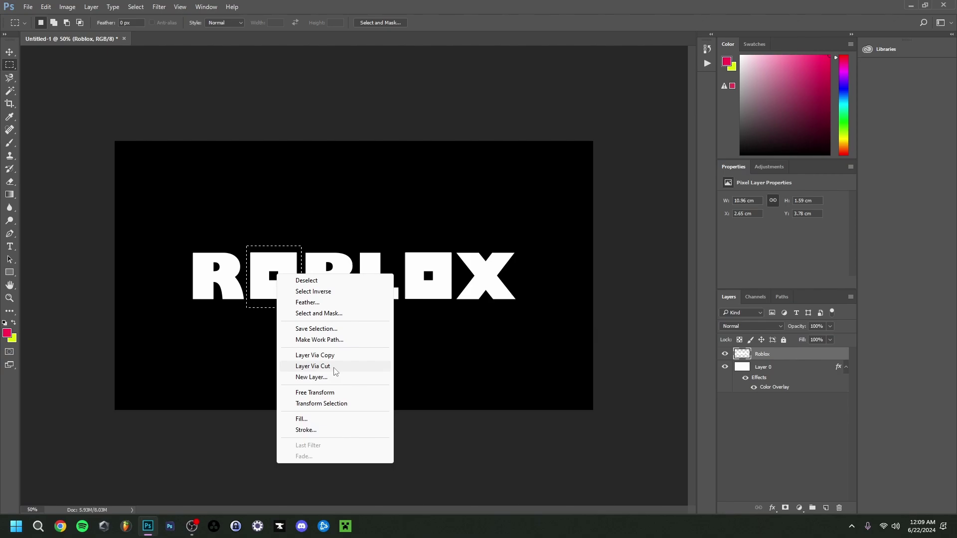
{"action": "left_click", "coordinate": [334, 367]}
{"action": "key", "text": "v"}
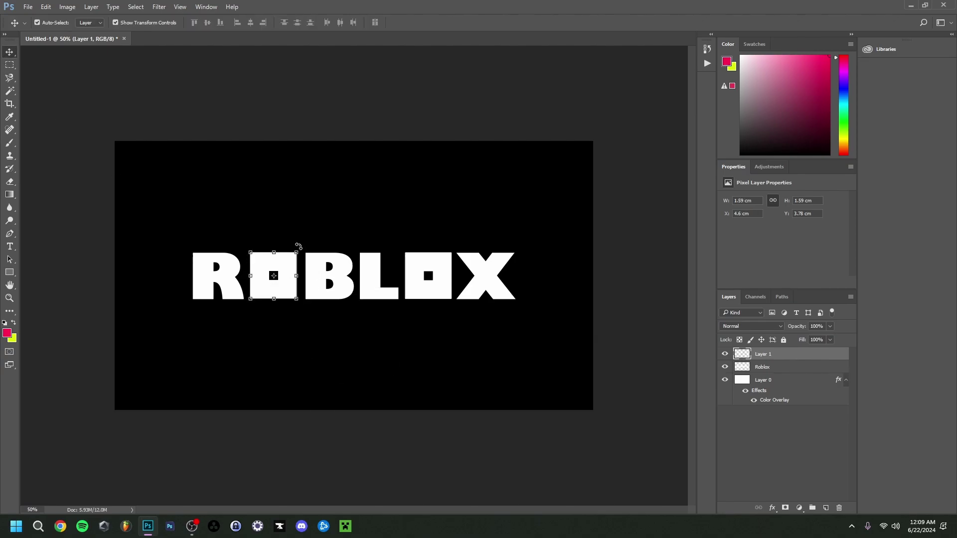
Rotate the O on Layer 1 about 20° and commit the transform.
{"action": "left_click_drag", "start_coordinate": [299, 246], "coordinate": [314, 253]}
{"action": "left_click", "coordinate": [441, 22]}
{"action": "left_click", "coordinate": [438, 95]}
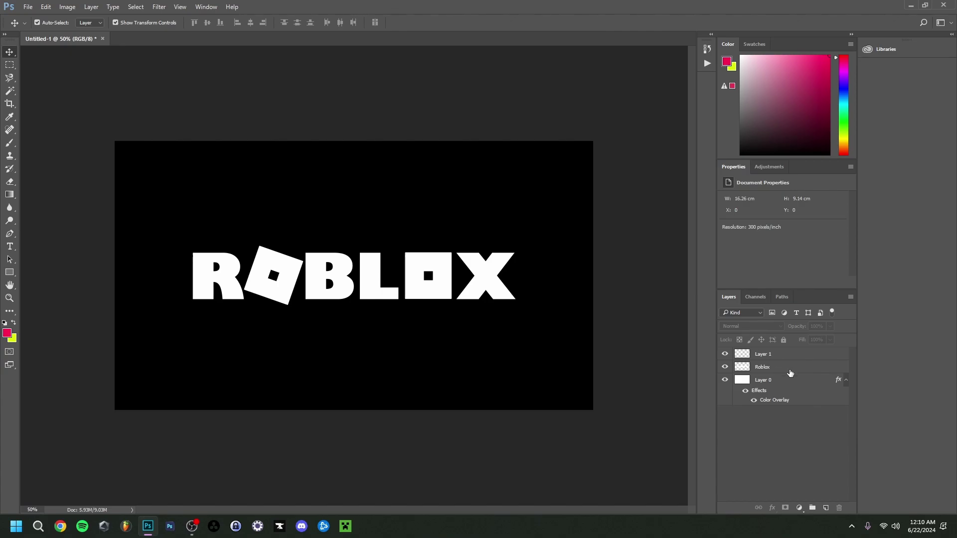
Group the O and Roblox layers and nudge the logo back to centre.
{"action": "left_click", "coordinate": [790, 368]}
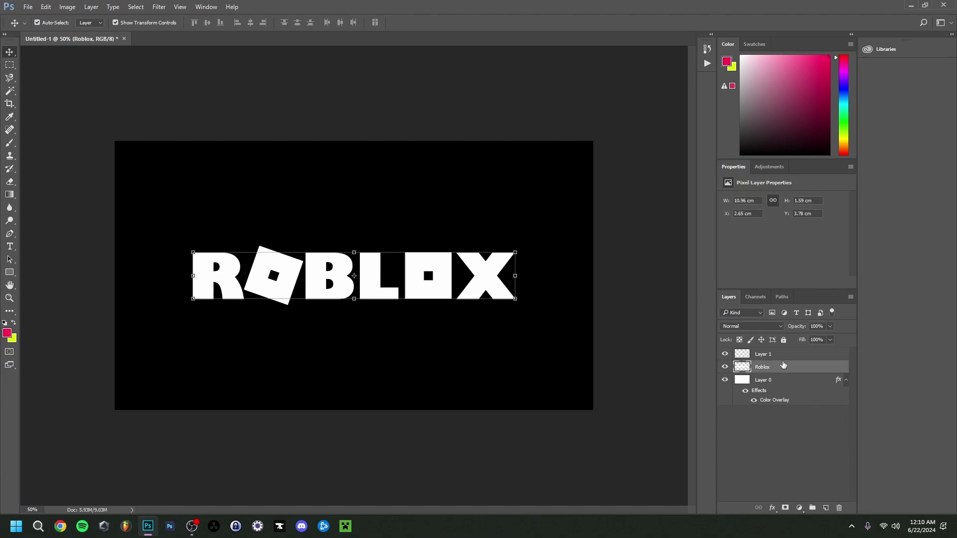
{"action": "left_click", "coordinate": [780, 359], "text": "ctrl"}
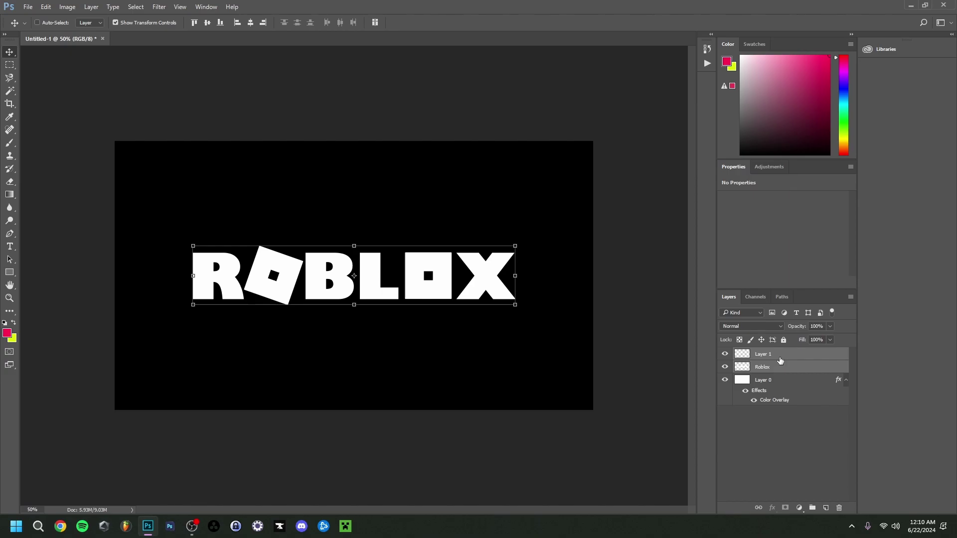
{"action": "key", "text": "ctrl+g"}
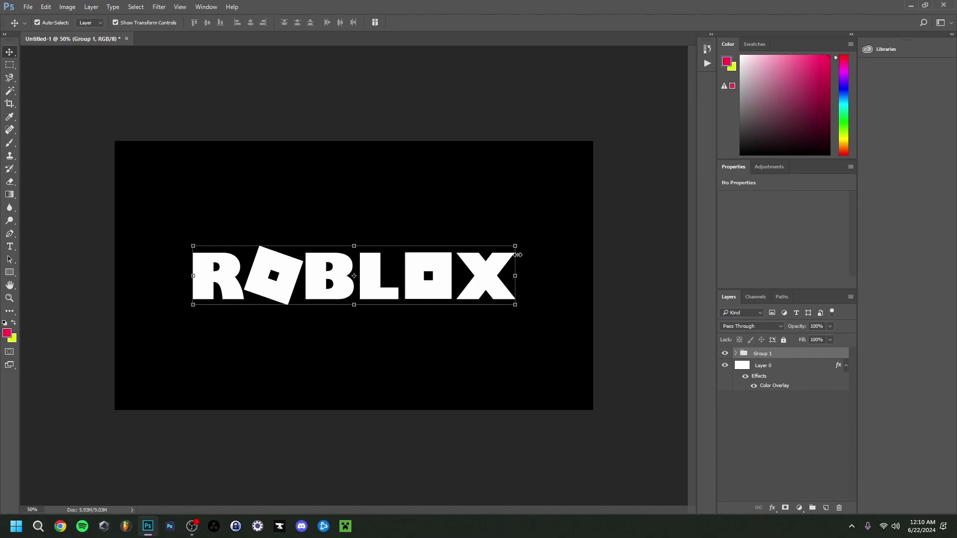
{"action": "key", "text": "ctrl+t"}
{"action": "mouse_move", "coordinate": [466, 270]}
{"action": "left_mouse_down"}
{"action": "mouse_move", "coordinate": [478, 233]}
{"action": "mouse_move", "coordinate": [480, 277]}
{"action": "mouse_move", "coordinate": [464, 266]}
{"action": "mouse_move", "coordinate": [454, 274]}
{"action": "left_mouse_up"}
{"action": "left_click", "coordinate": [441, 22]}
Ungroup the two layers and convert them together into one smart object.
{"action": "right_click", "coordinate": [759, 353]}
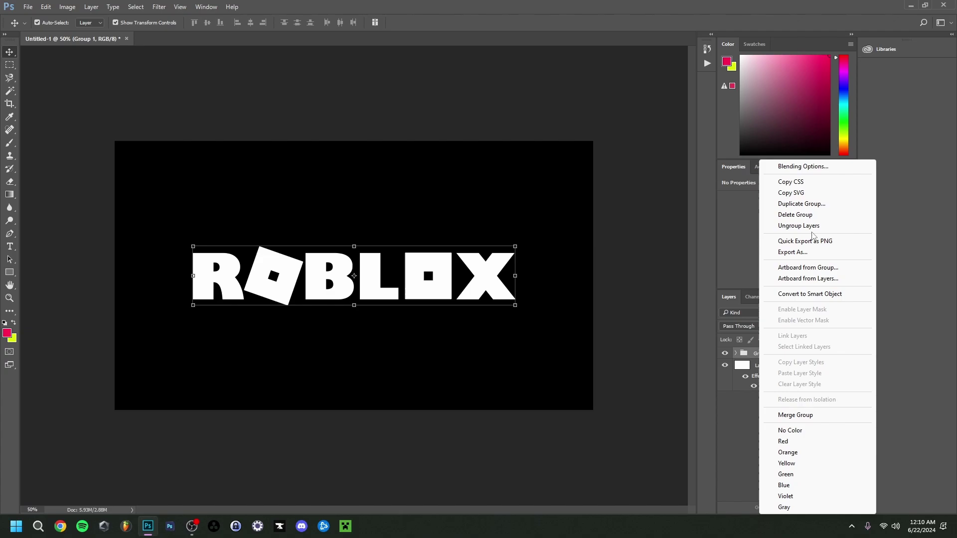
{"action": "left_click", "coordinate": [799, 227]}
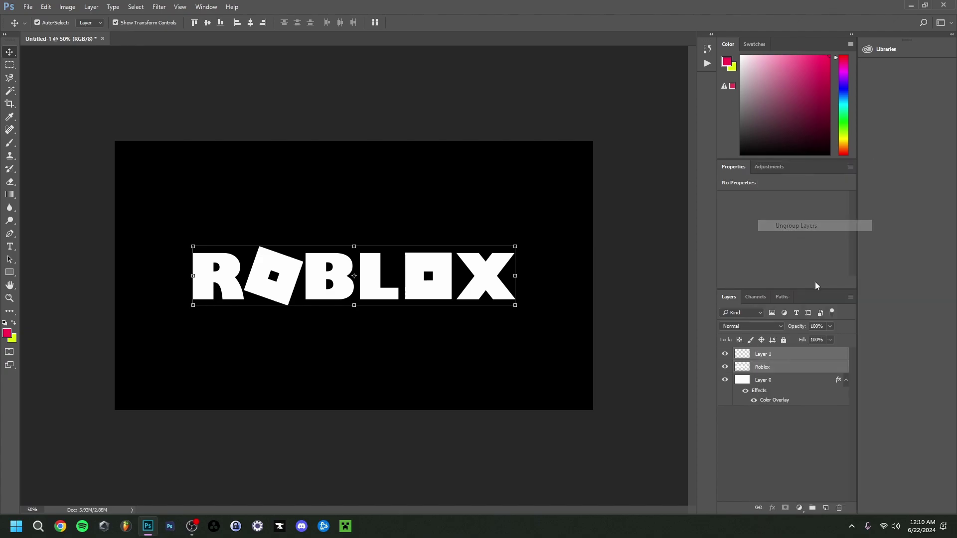
{"action": "right_click", "coordinate": [767, 360]}
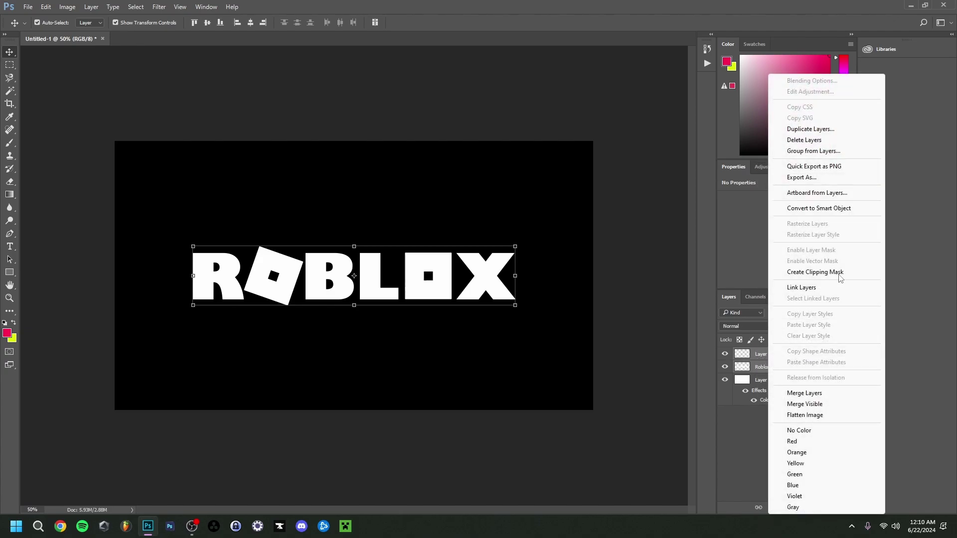
{"action": "left_click", "coordinate": [818, 209]}
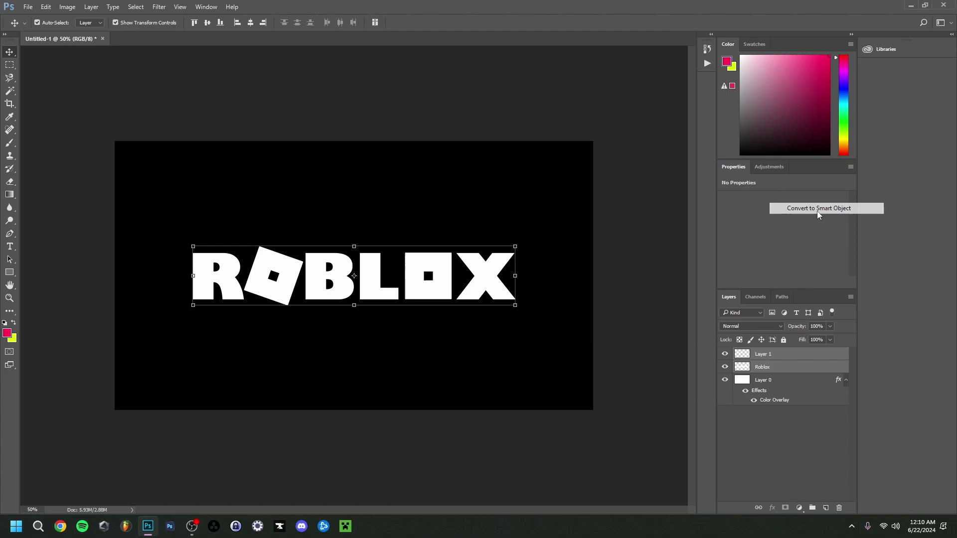
{"action": "left_click_drag", "start_coordinate": [429, 276], "coordinate": [362, 277]}
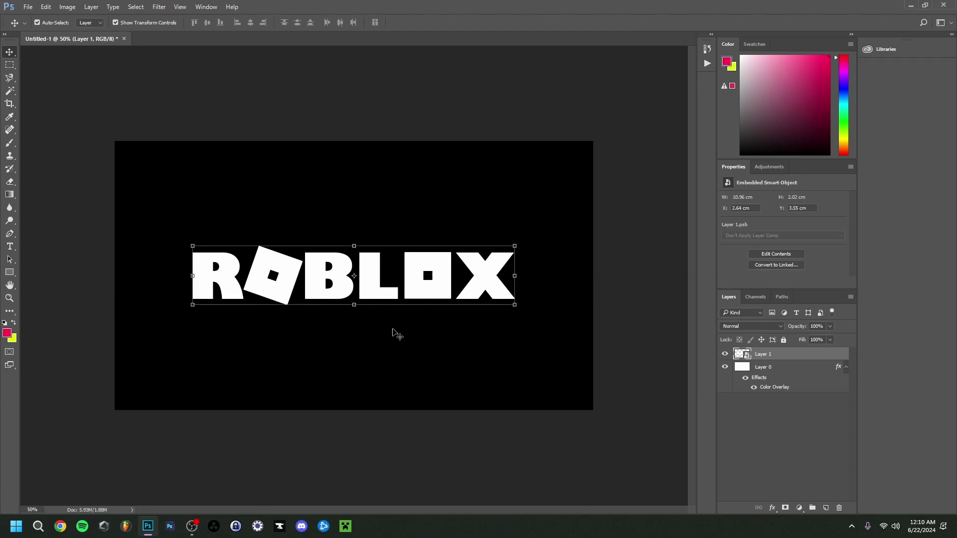
{"action": "left_click", "coordinate": [381, 103]}
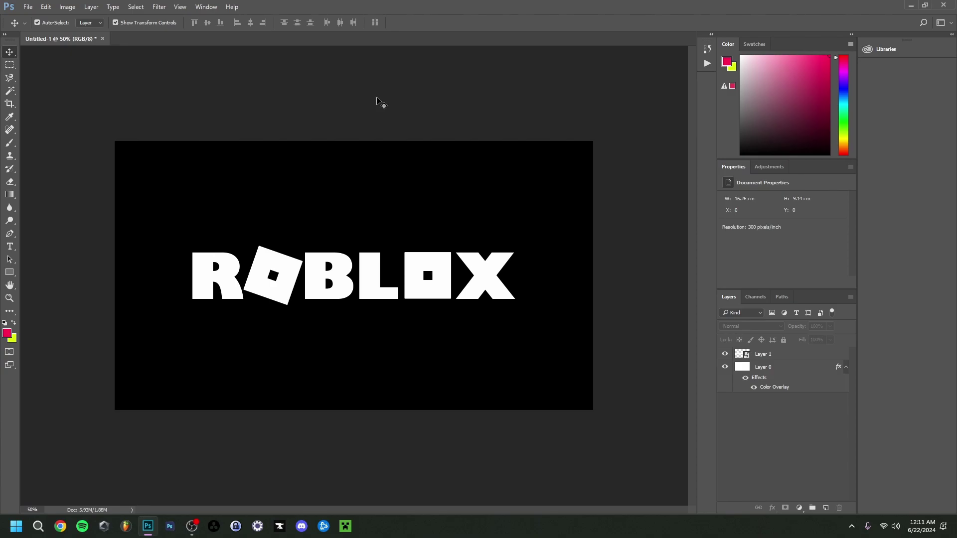